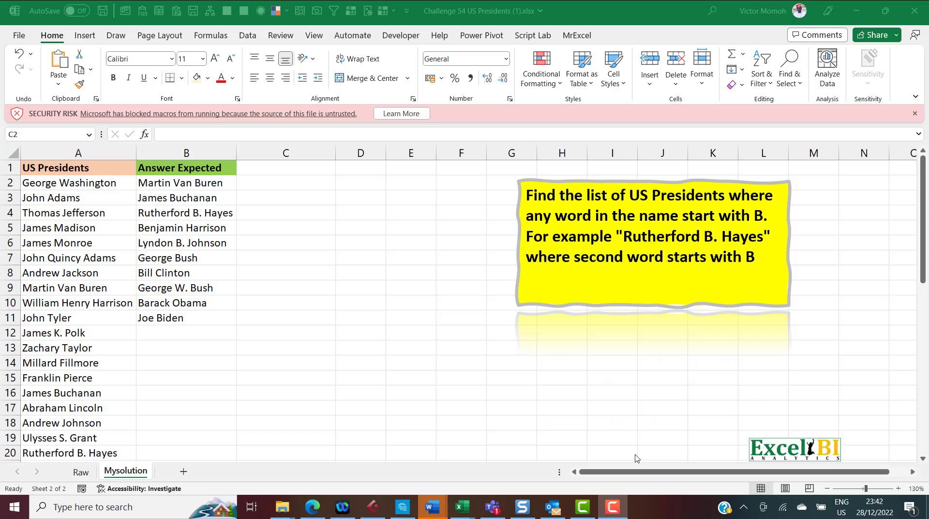
Inspect the president names containing B, such as Martin Van Buren and Rutherford B. Hayes
left_click(90, 184)
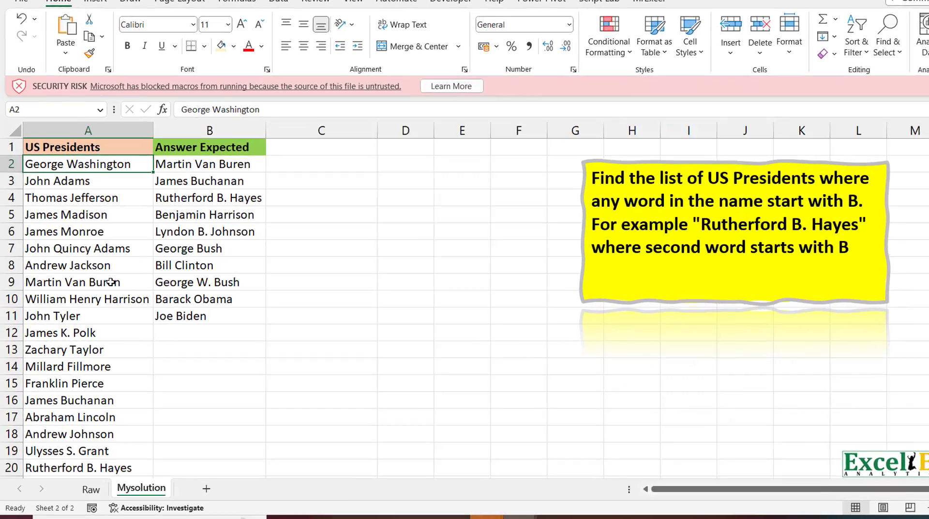
left_click(82, 288)
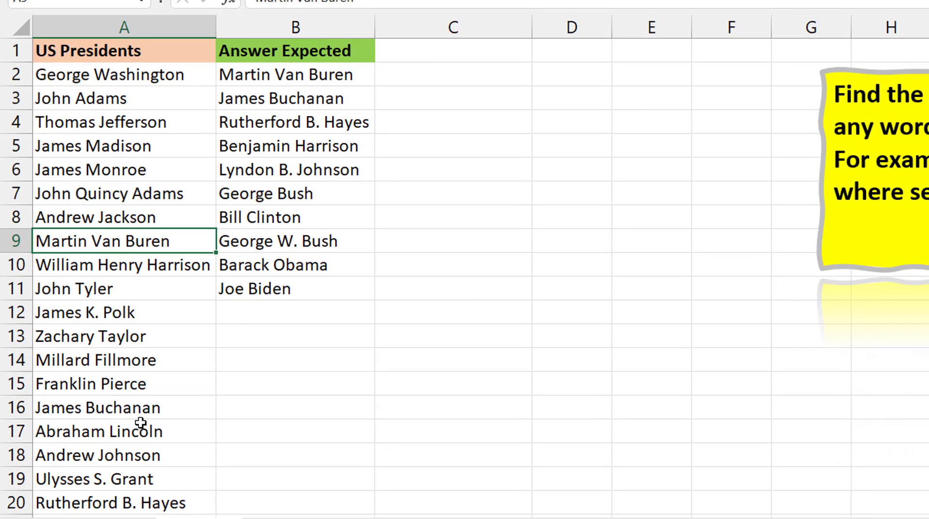
left_click(154, 493)
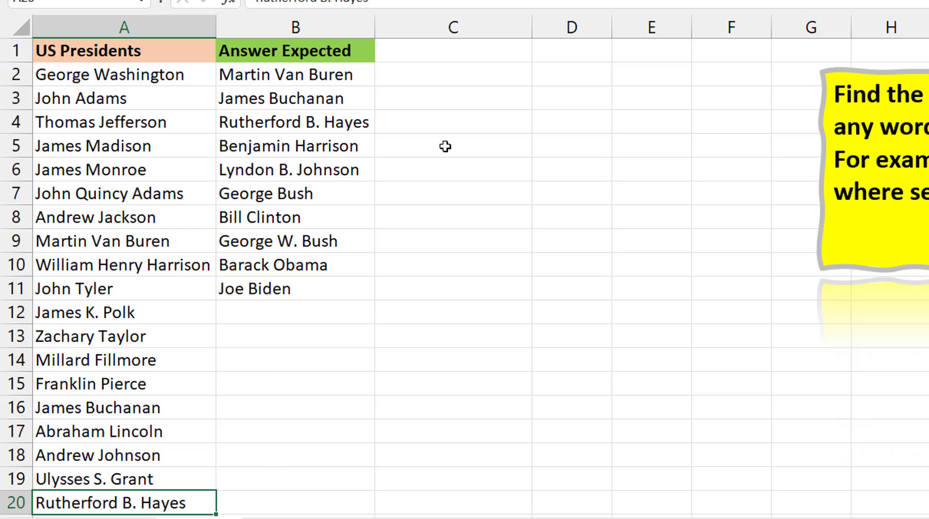
Enter =FIND("B",A2:A47) in C2 and check Martin Van Buren's result of 12
left_click(433, 85)
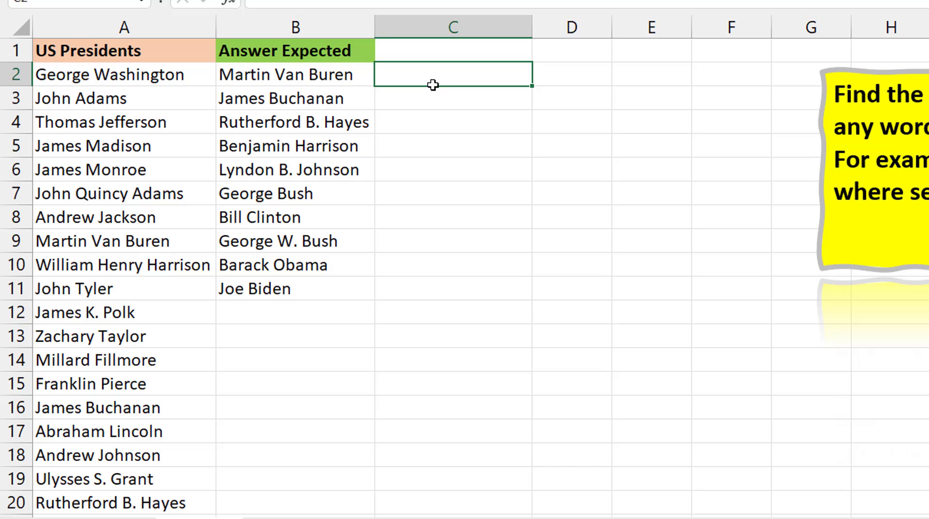
type("=find")
key("Tab")
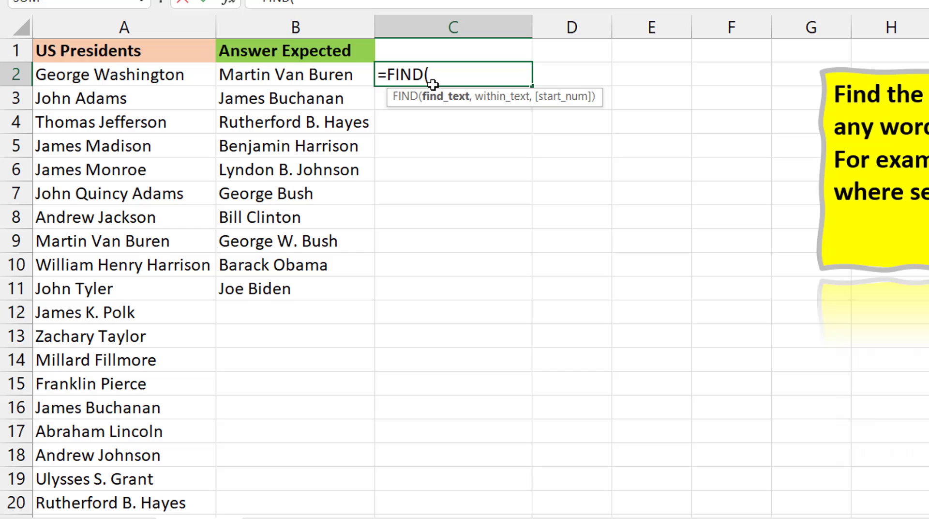
type("\"B\",")
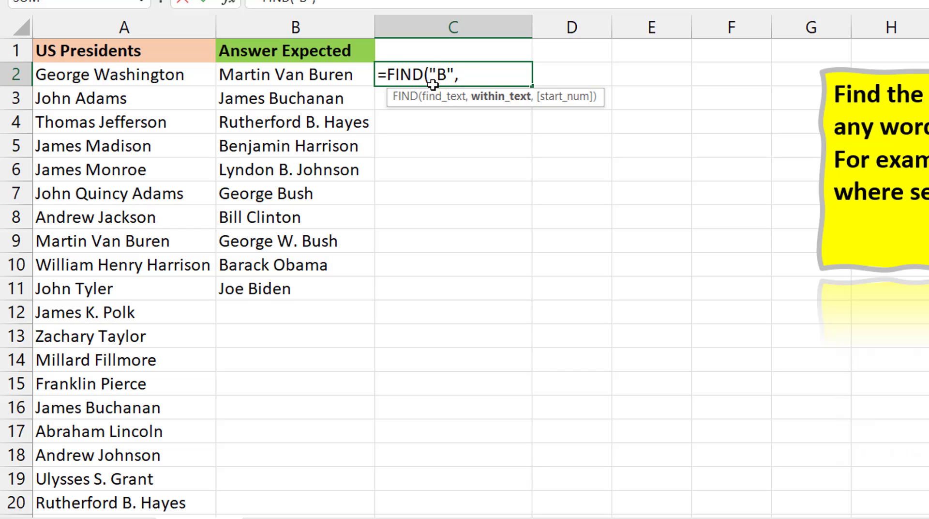
key("Left")
key("Left")
key("ctrl+shift+Down")
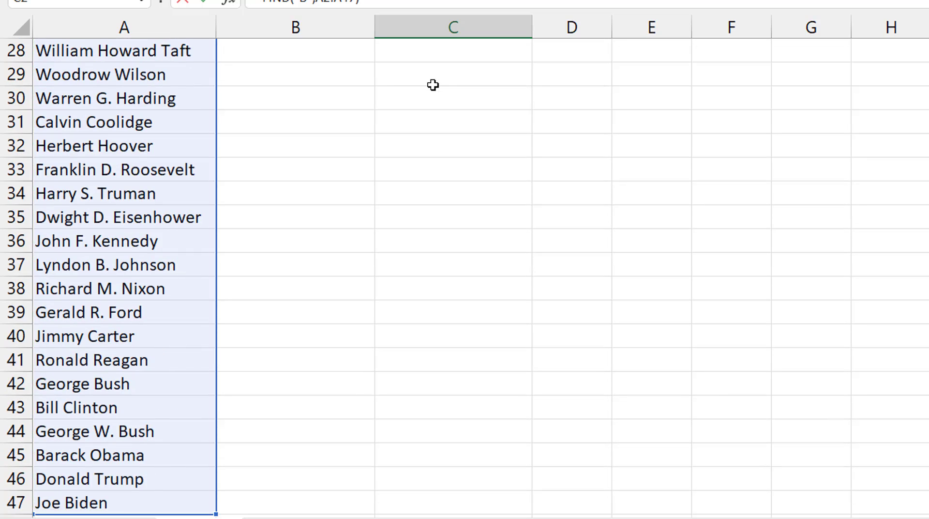
key("ctrl+Return")
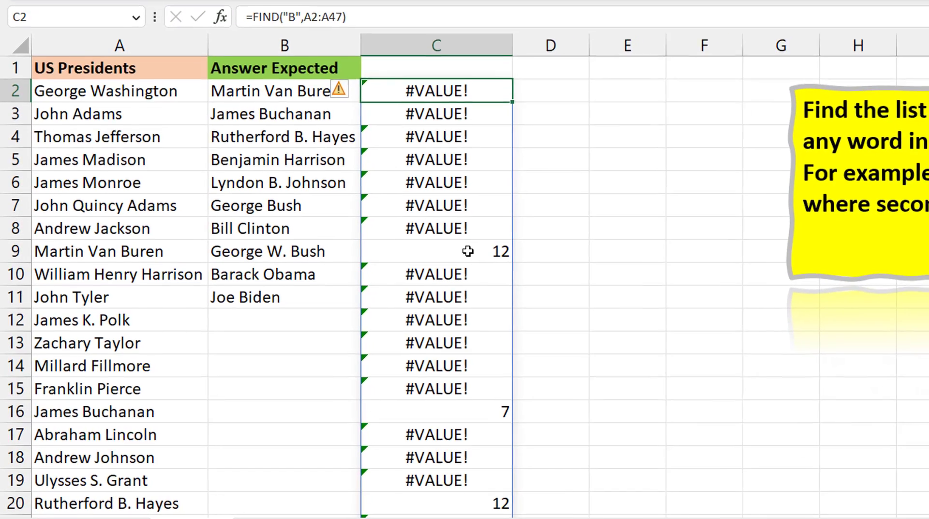
left_click(499, 242)
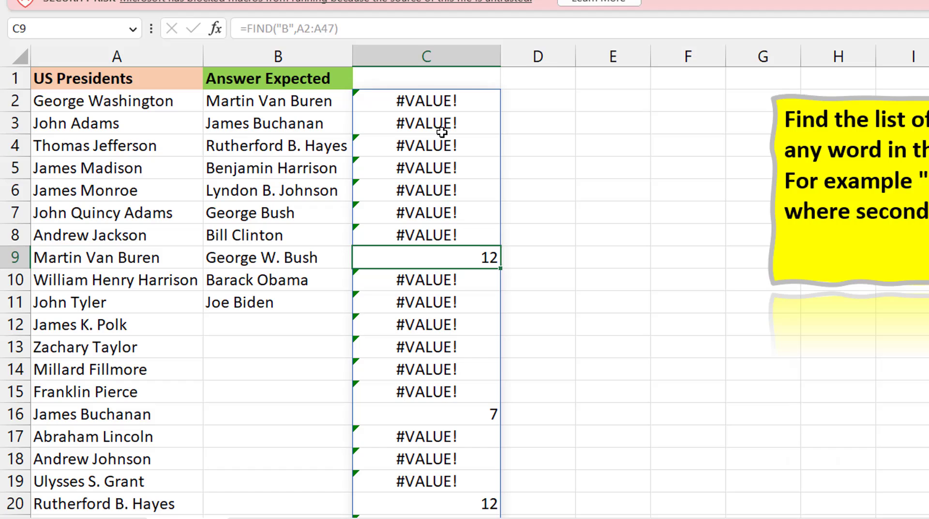
left_click(420, 106)
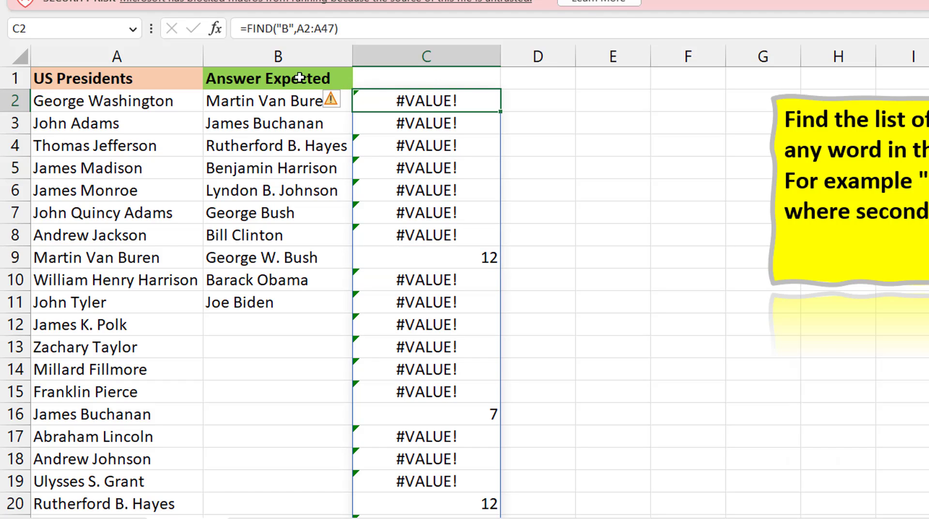
Wrap the C2 formula in ISNUMBER to give ISNUMBER(FIND("B",A2:A47))
left_click(249, 30)
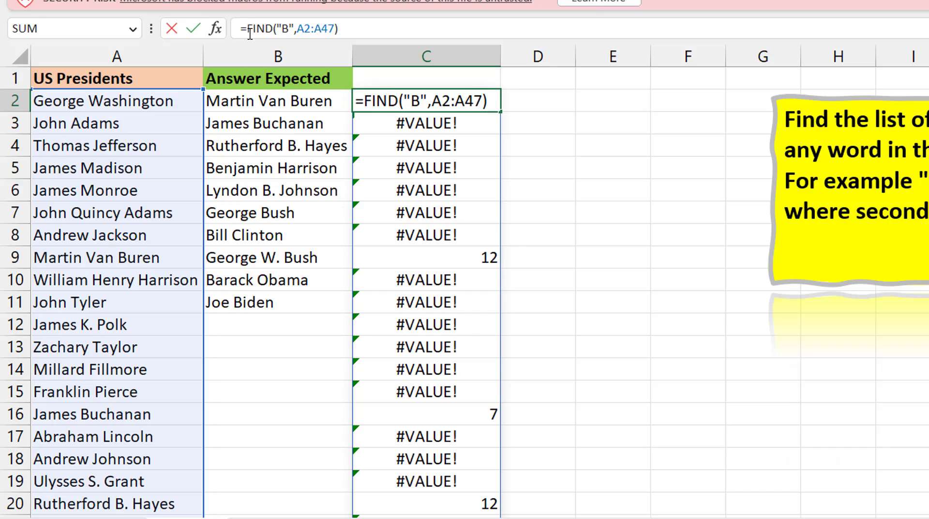
type("isnumb")
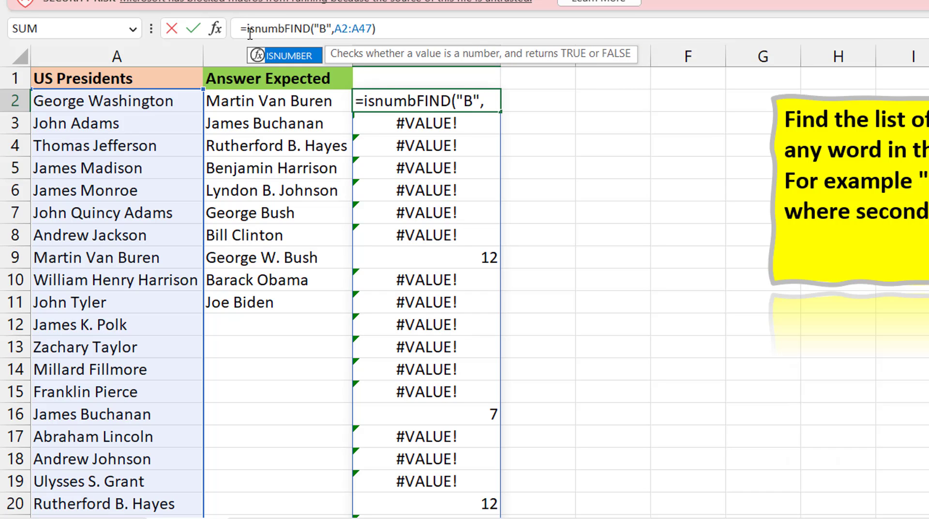
key("Tab")
left_click(406, 30)
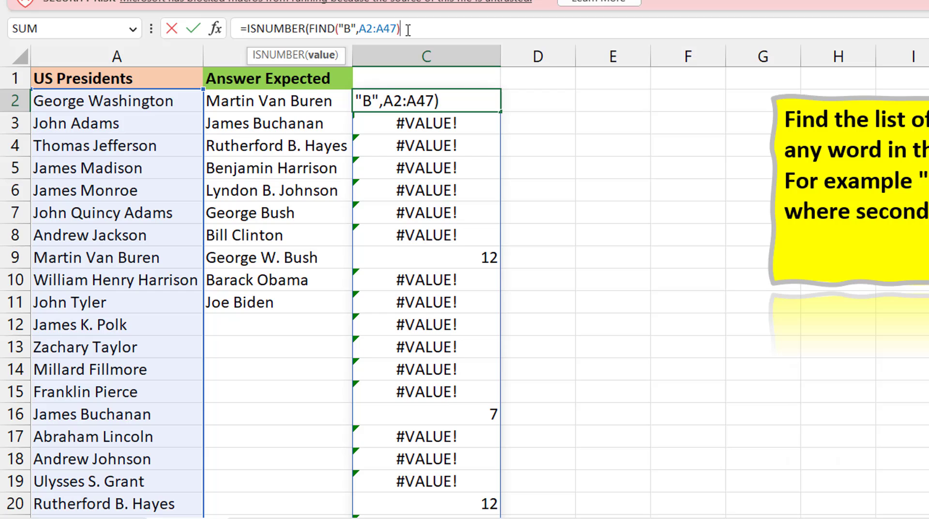
type(")")
key("ctrl+Return")
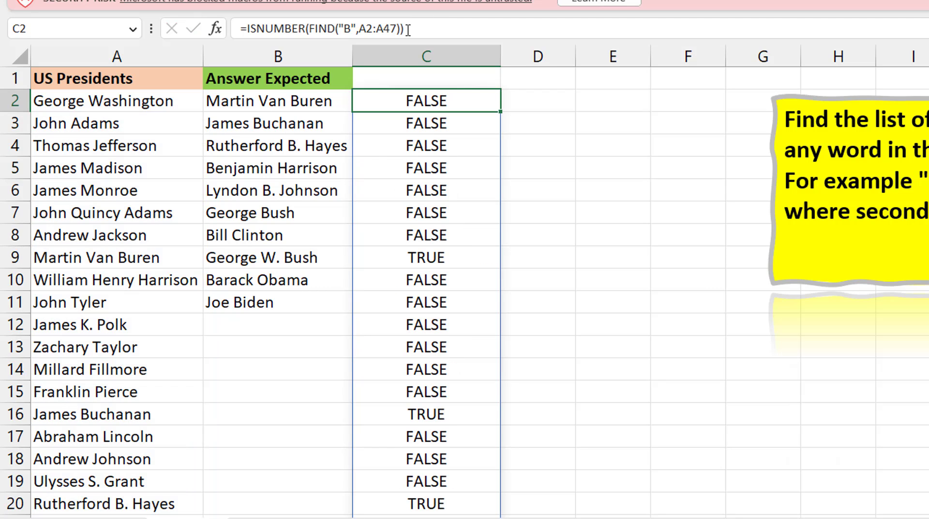
Make C2 =FILTER(A2:A47,ISNUMBER(FIND("B",A2:A47))) so it spills the ten matching names
left_click(246, 30)
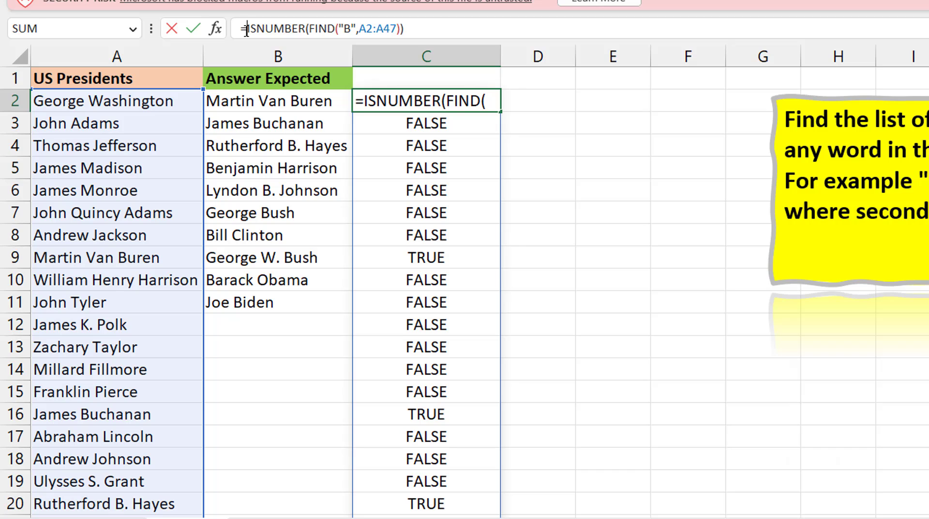
type("filte")
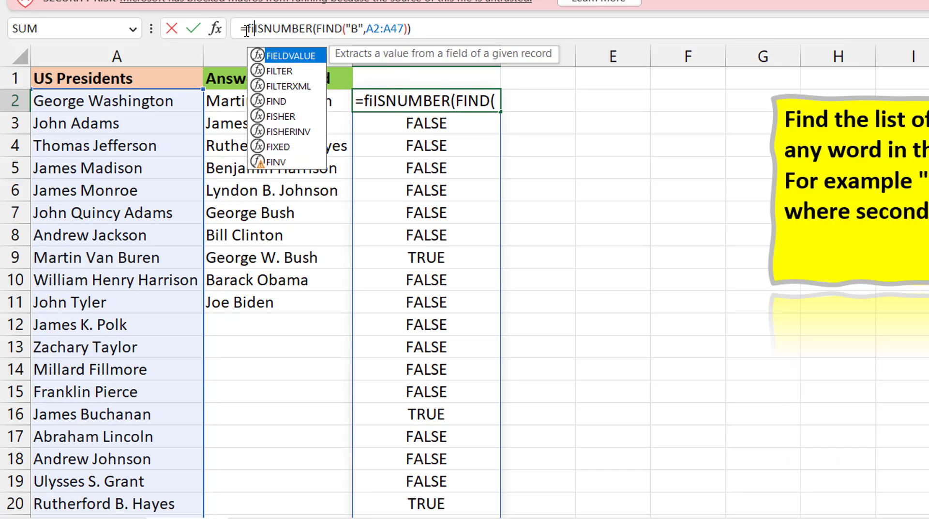
key("Tab")
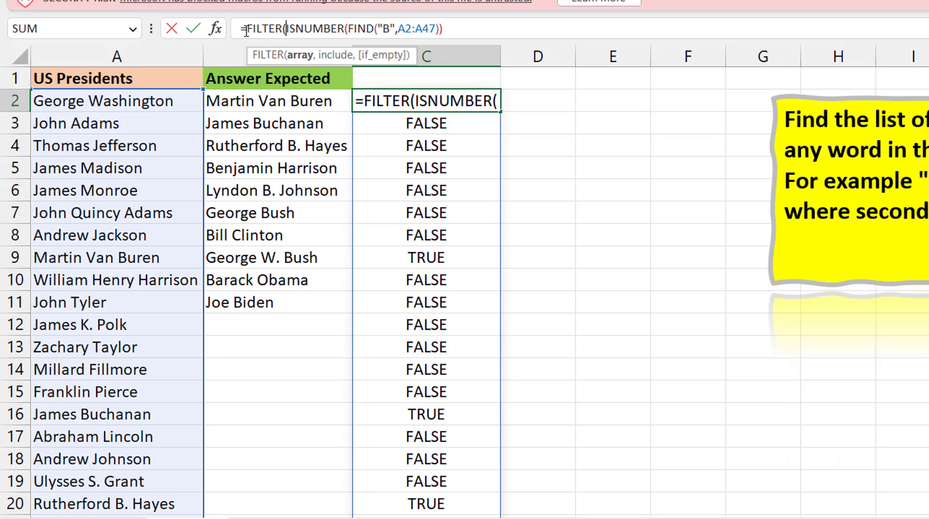
left_click(160, 99)
key("ctrl+shift+Down")
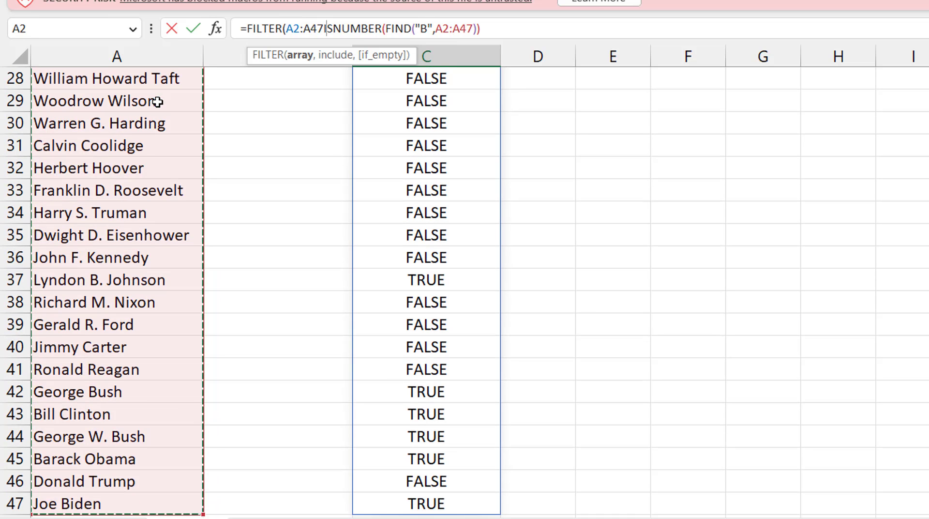
type(",")
scroll(157, 102, "up", 9)
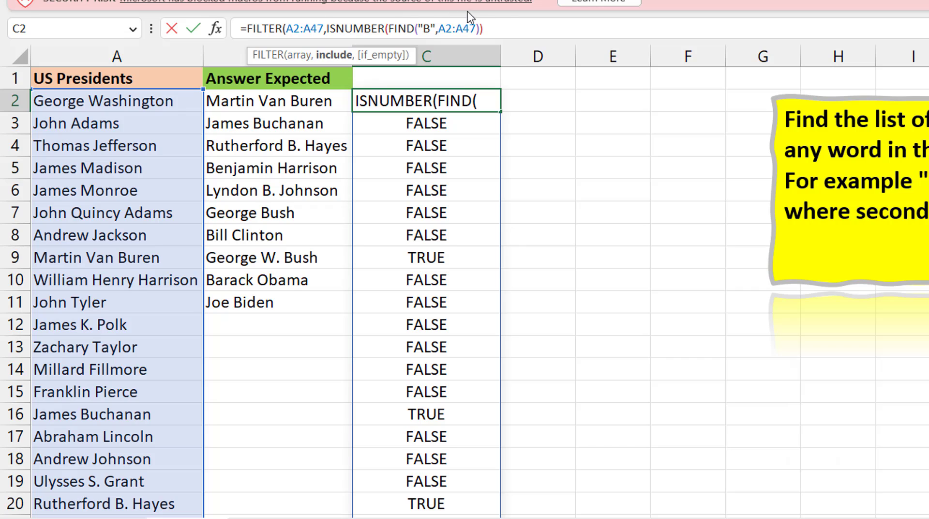
left_click(512, 22)
type(")")
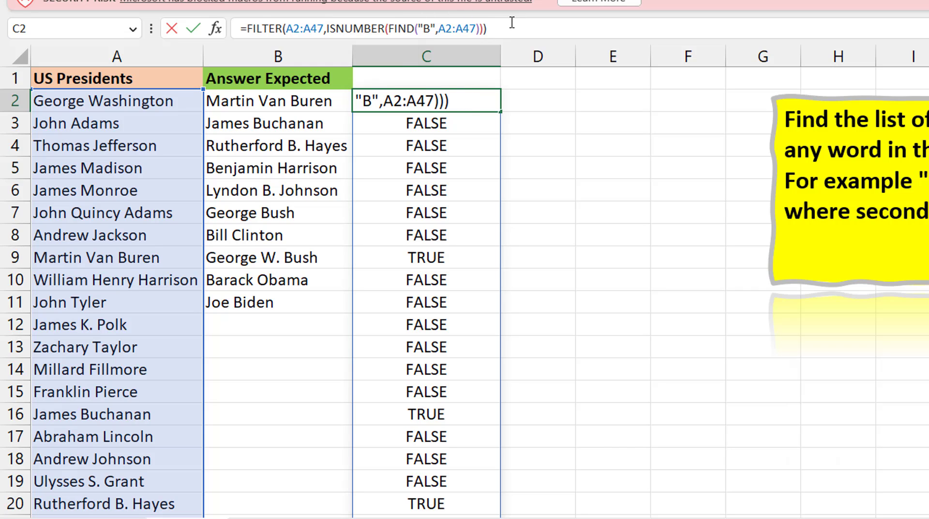
key("Return")
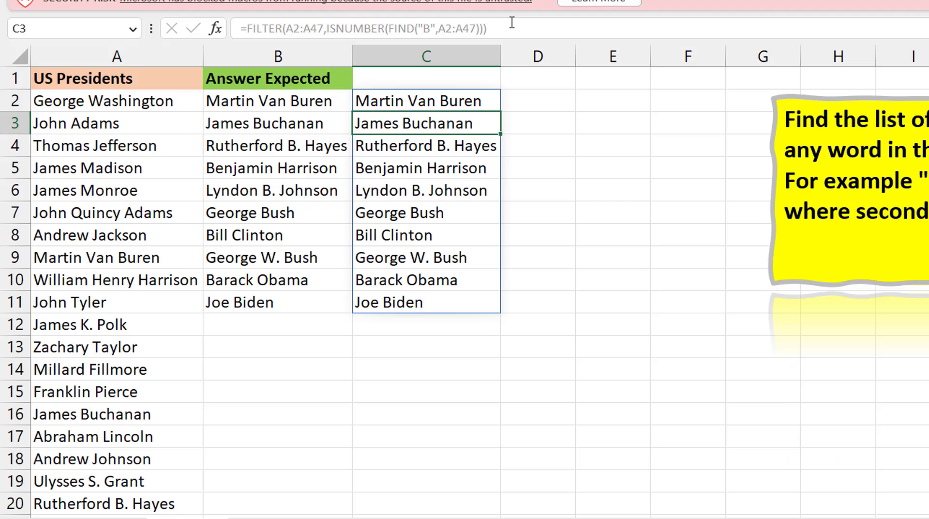
key("Up")
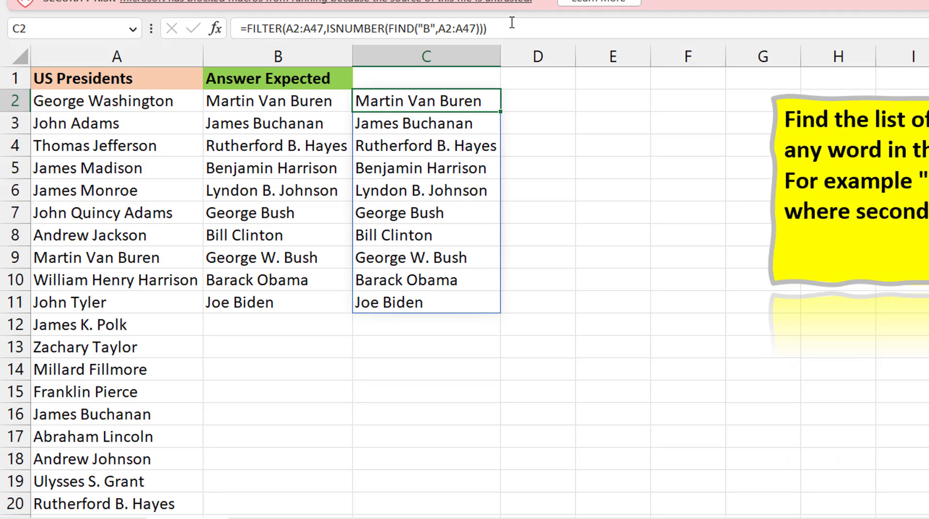
Change A11 from John Tyler to 'John brain Tyler' with a lowercase b
double_click(68, 298)
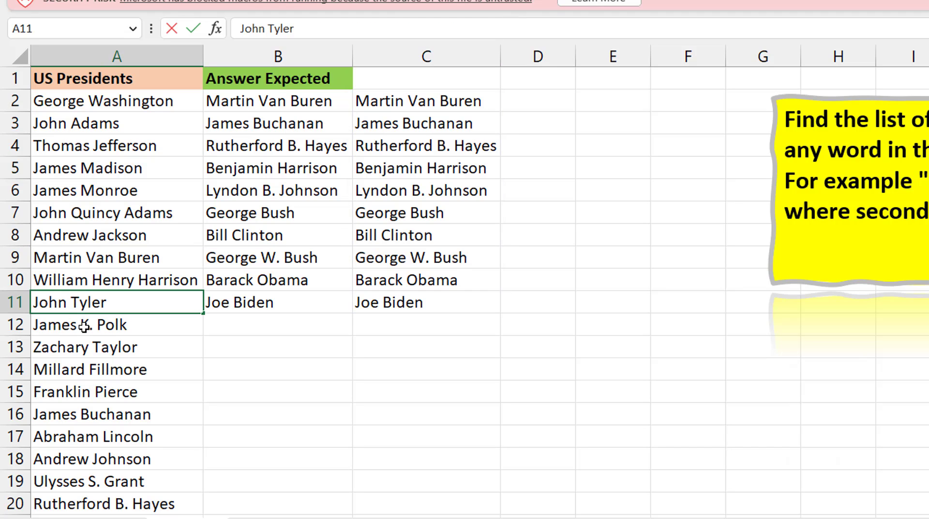
type("Brain")
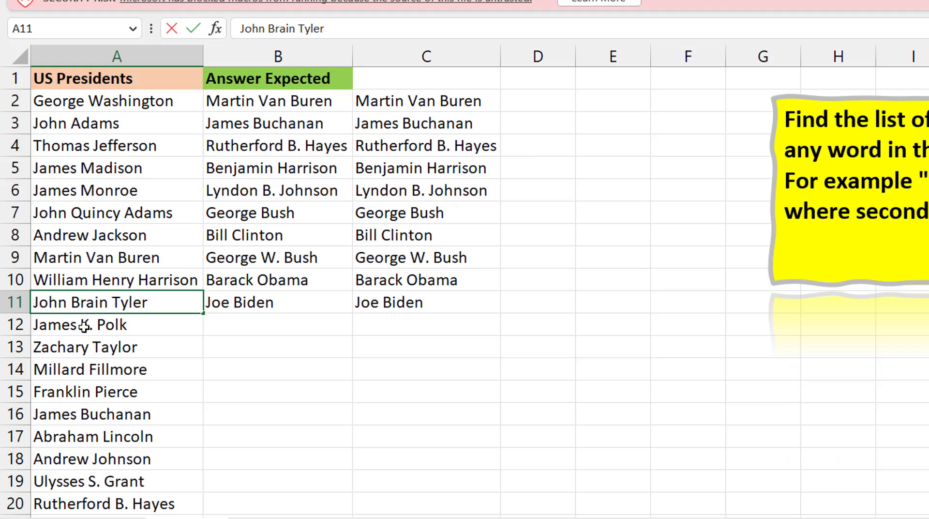
key("Return")
key("Up")
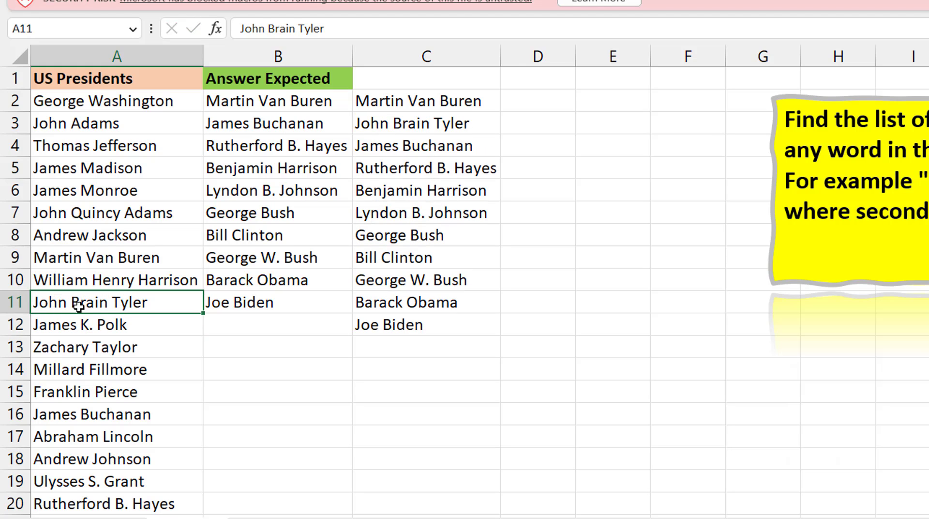
double_click(79, 305)
key("BackSpace")
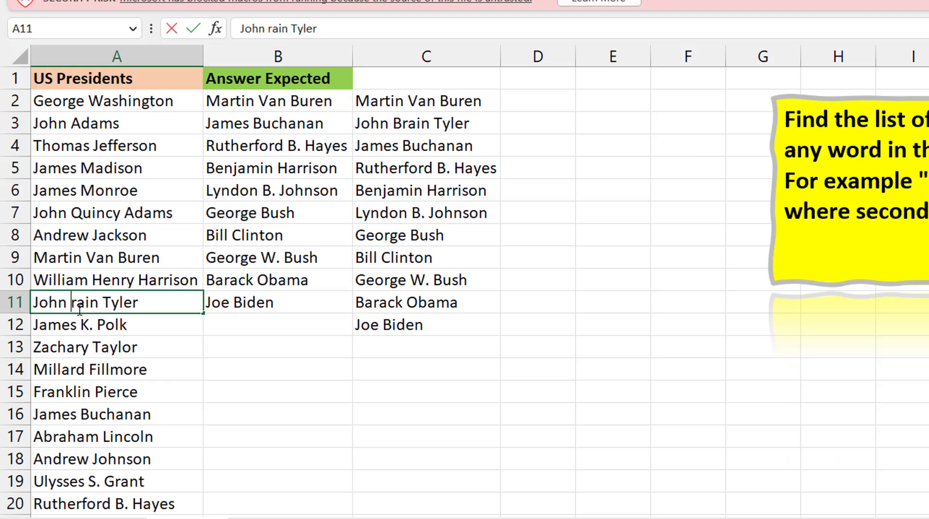
type("b")
key("Return")
key("Up")
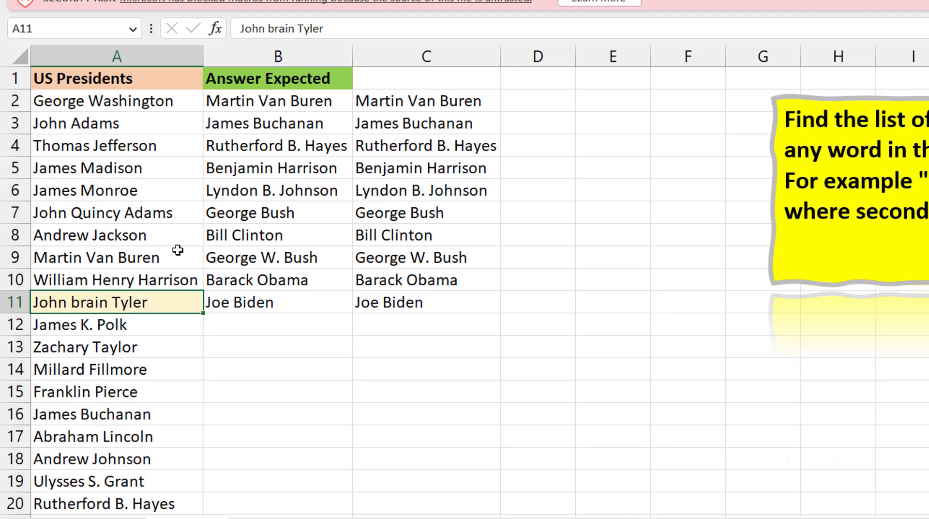
Start renaming James Monroe in A6 by adding 'bryan' in the formula bar
left_click(59, 189)
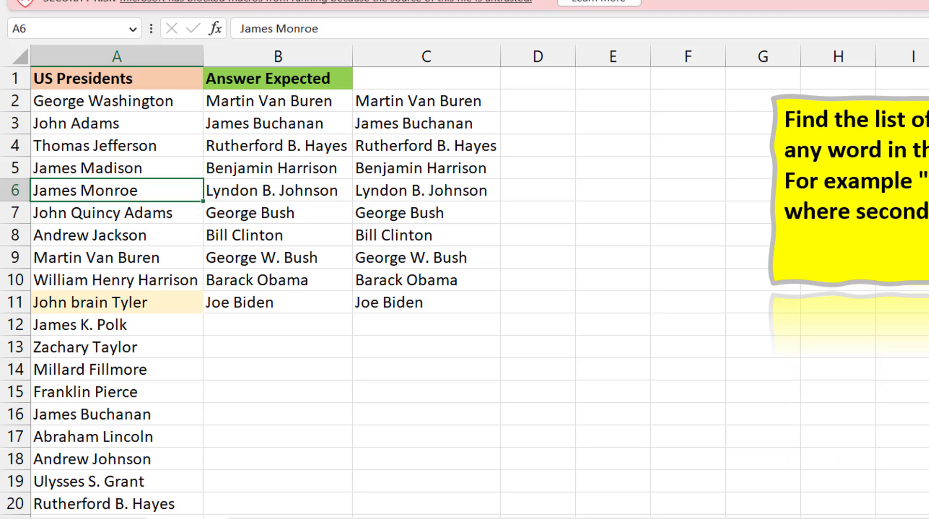
left_click(241, 28)
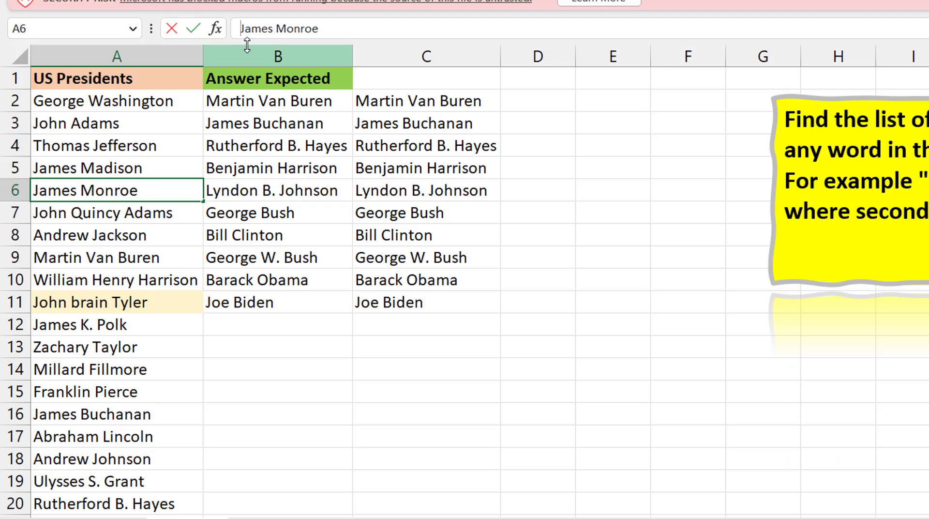
type("bryan")
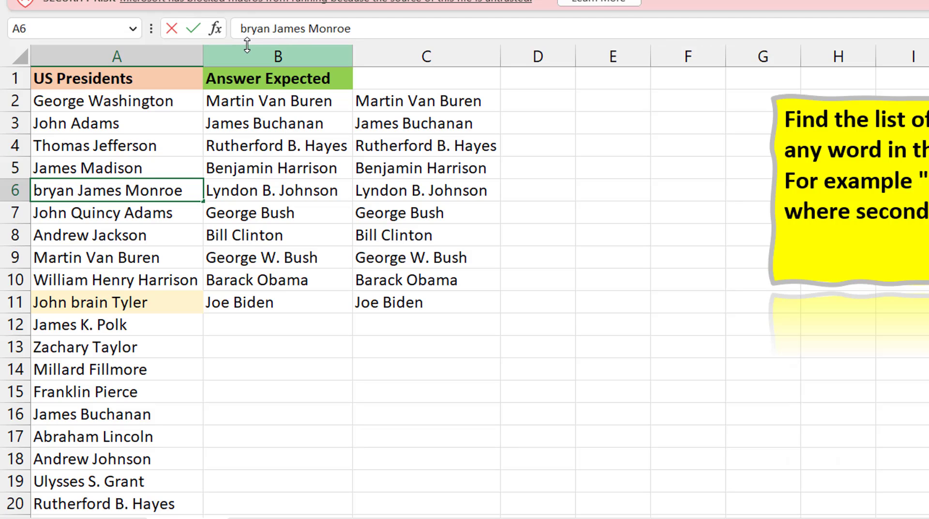
key("Return")
key("Up")
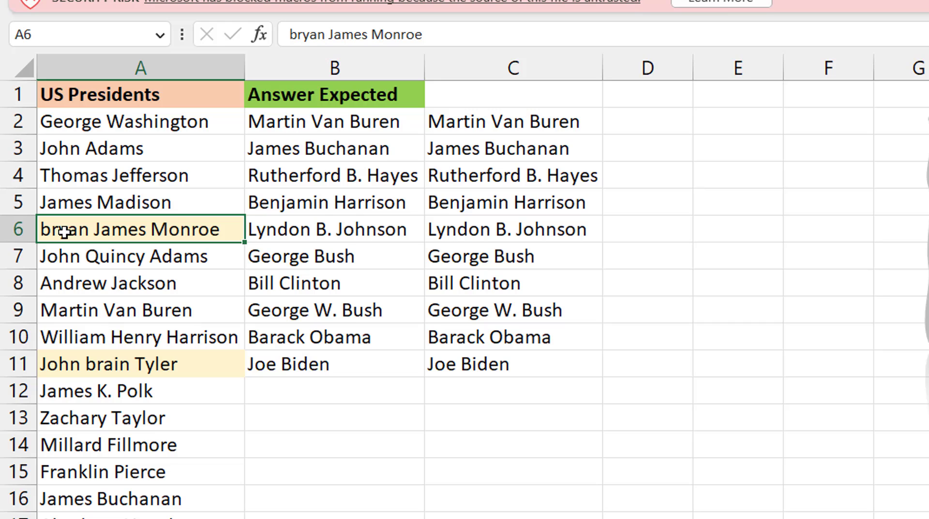
Enter =SEARCH(" b"," "&A2:A47) in D2, spilling the positions of words starting with b
left_click(646, 130)
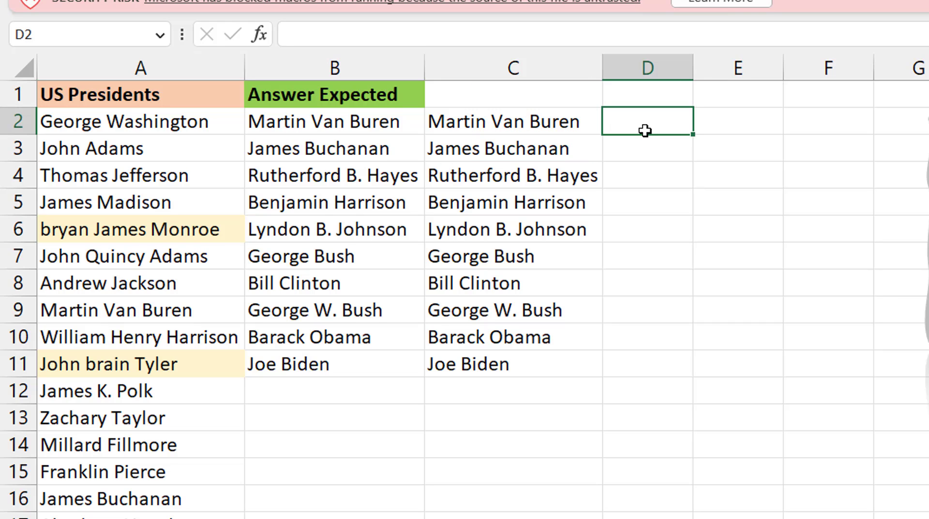
type("=sea")
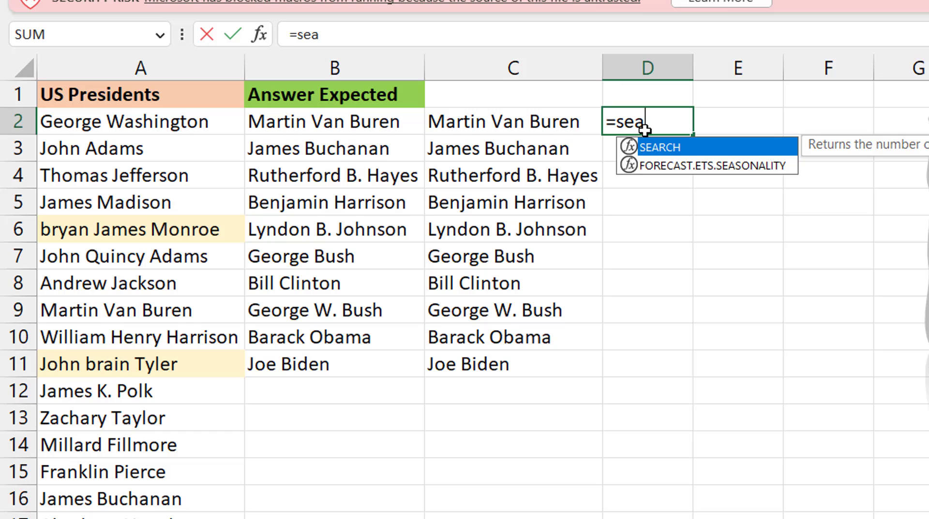
key("Tab")
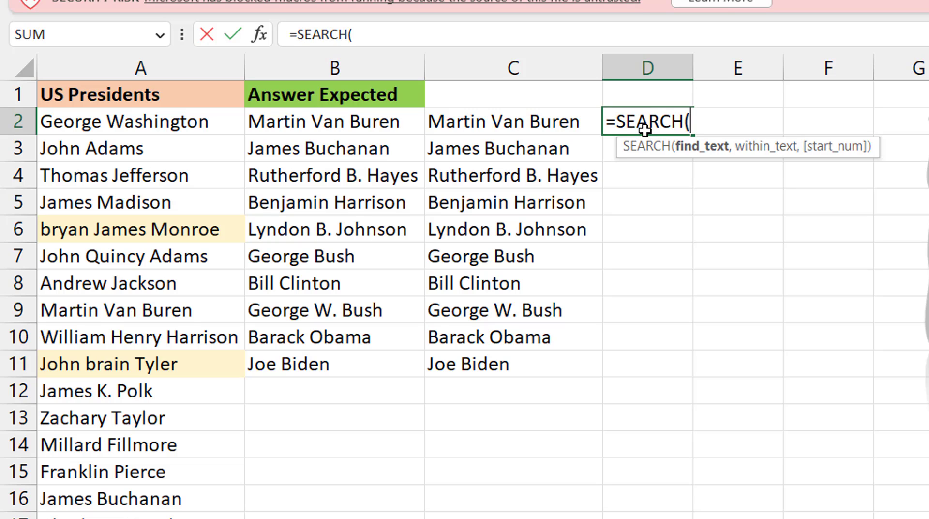
type("\" b\",")
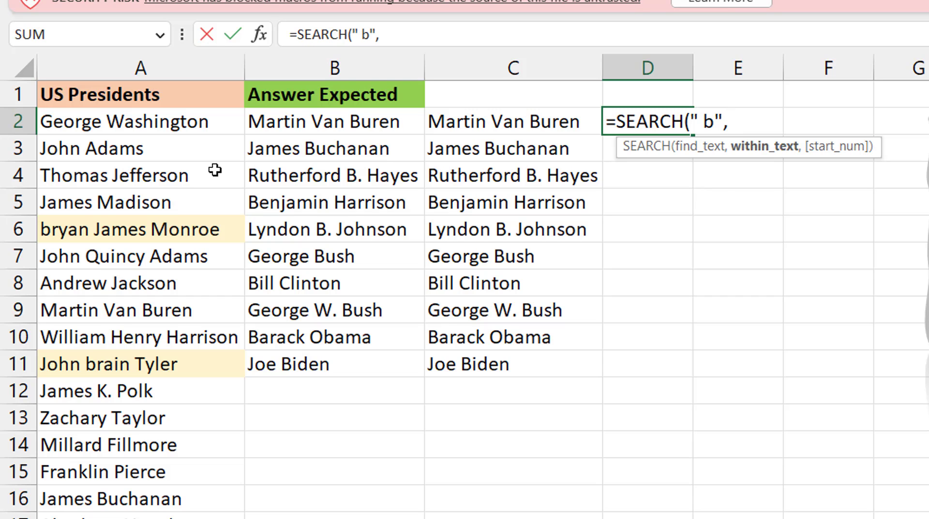
left_click(179, 122)
key("ctrl+shift+Down")
scroll(180, 122, "down", 1)
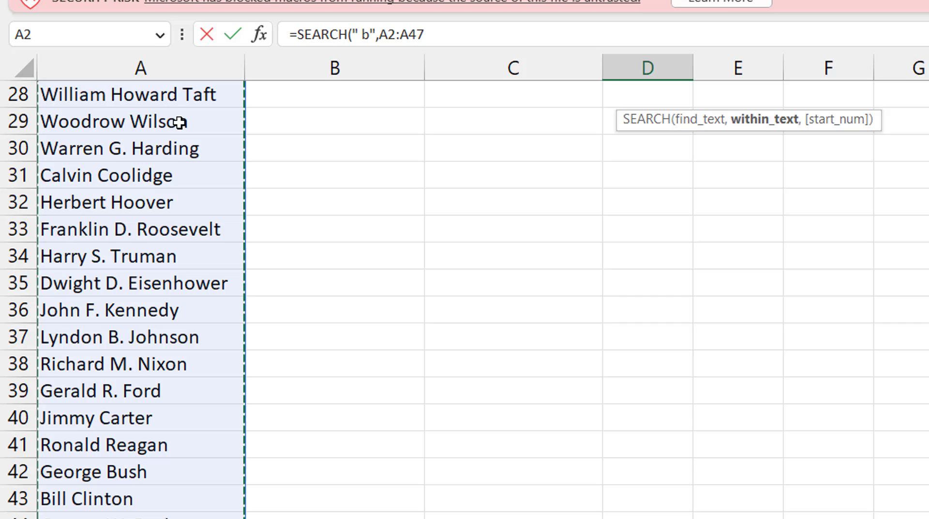
scroll(180, 122, "up", 9)
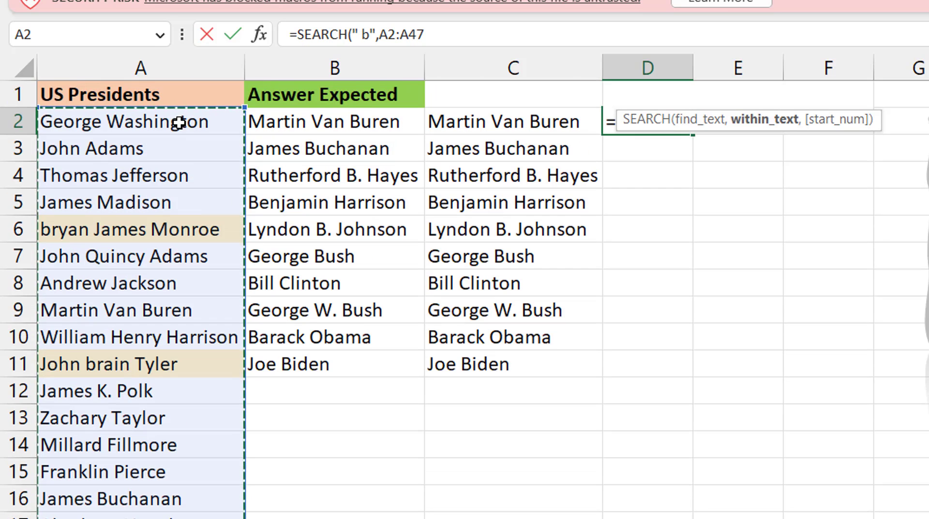
left_click(379, 35)
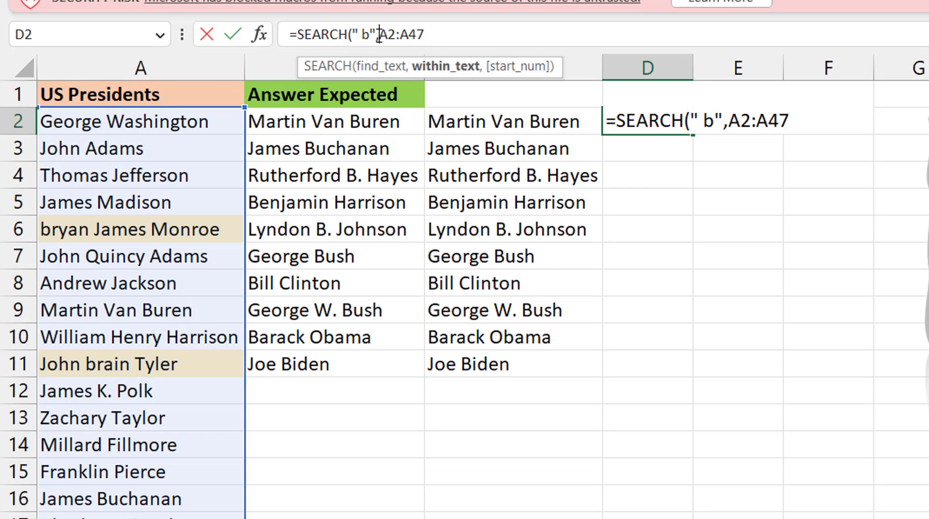
type("\" \"")
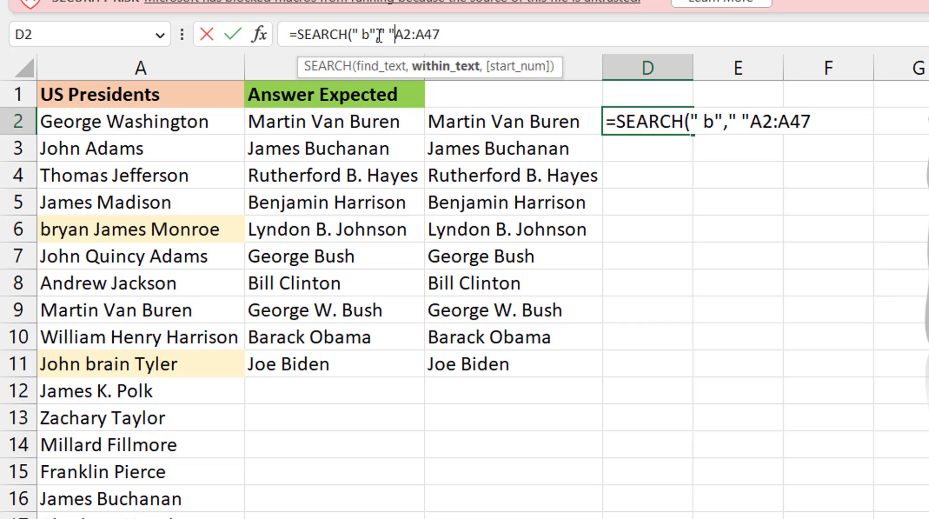
type("&")
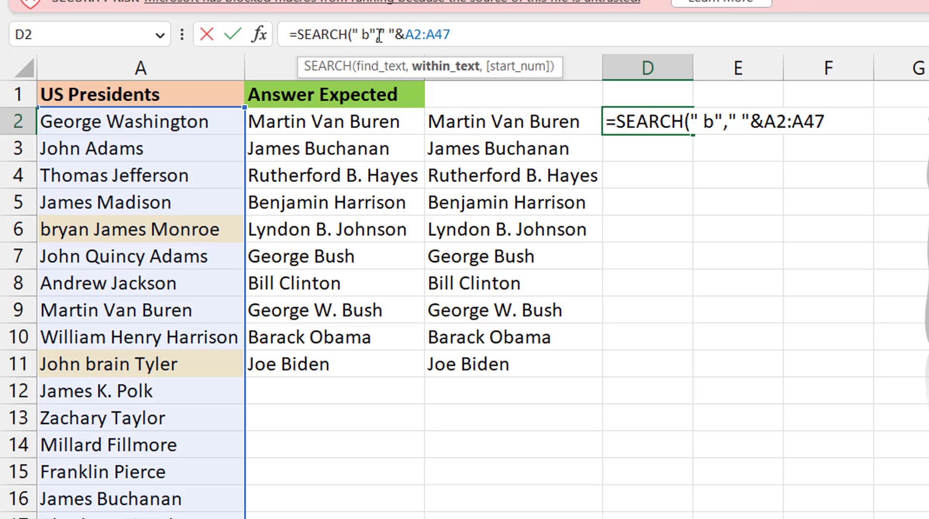
left_click(463, 32)
type(")")
key("Return")
Check the SEARCH results for bryan James Monroe and John brain Tyler
key("Up")
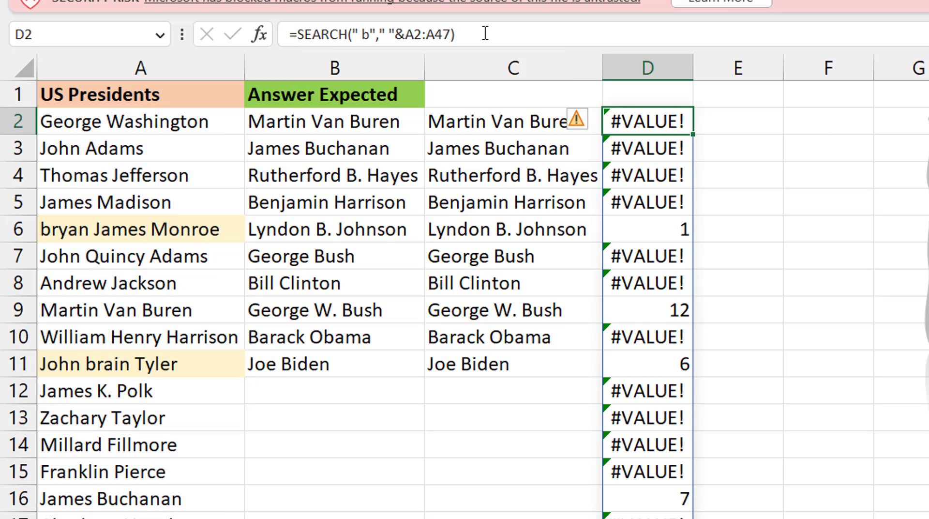
left_click(646, 233)
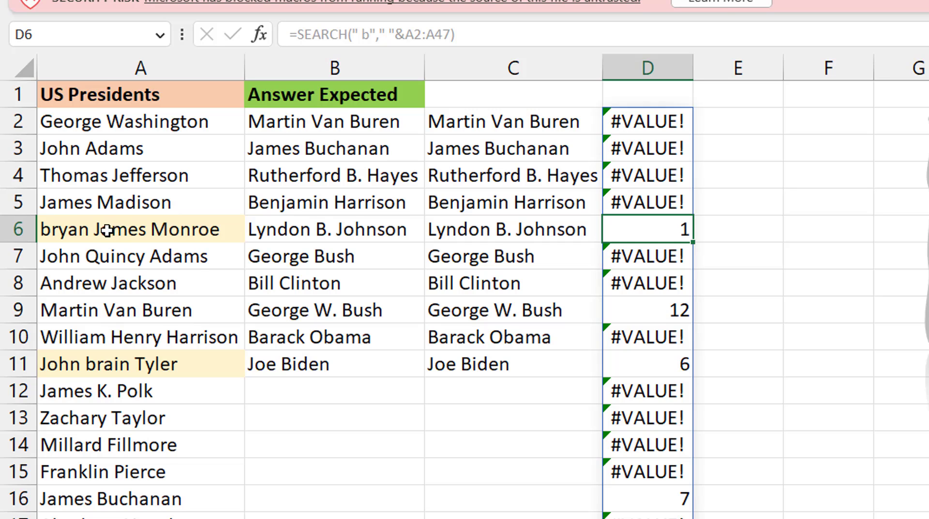
left_click(666, 359)
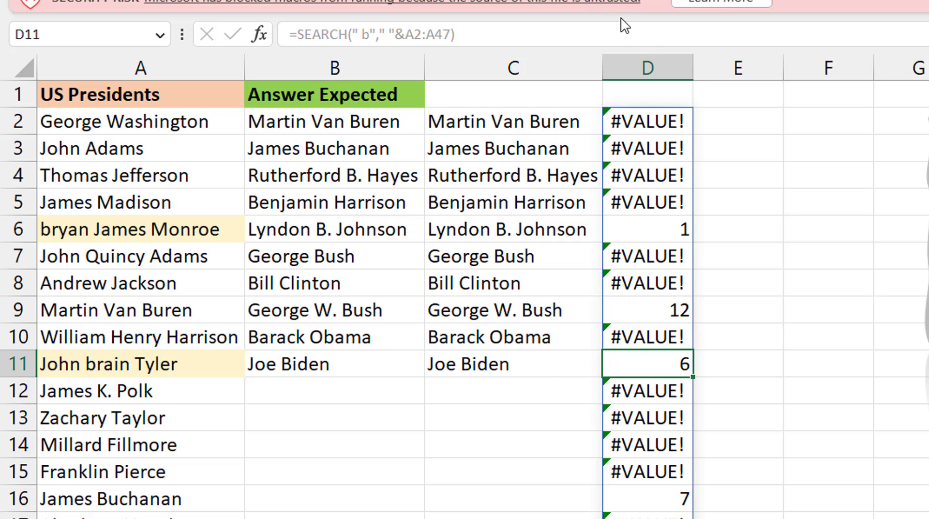
left_click(651, 116)
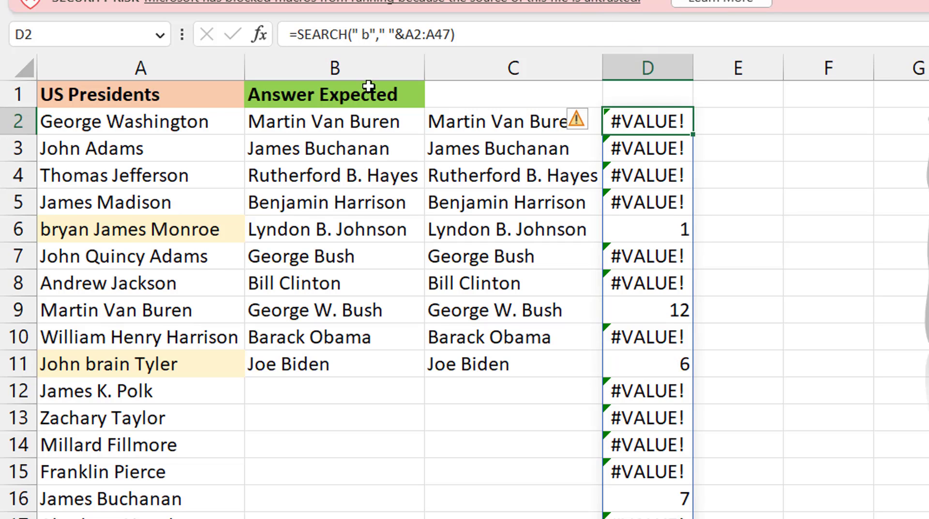
Wrap the D2 SEARCH formula in ISNUMBER( )
left_click(301, 42)
type("isnumber")
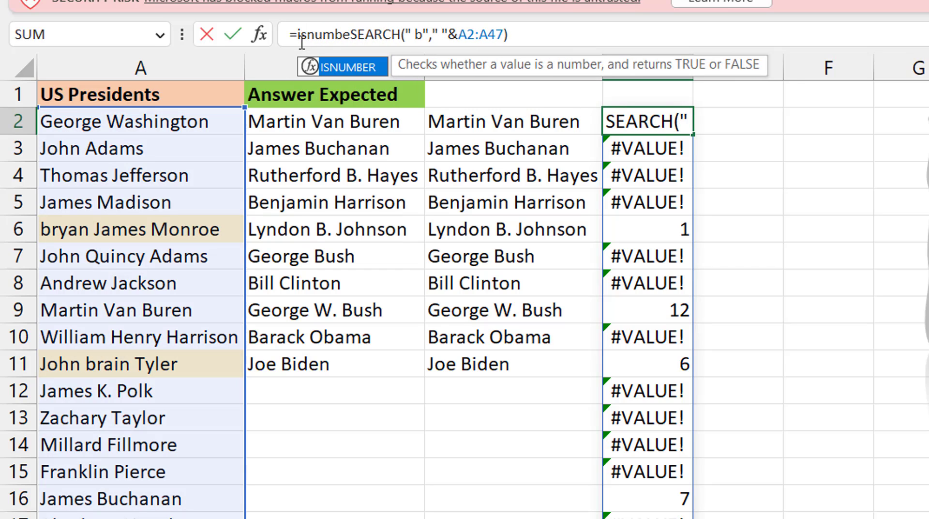
key("Tab")
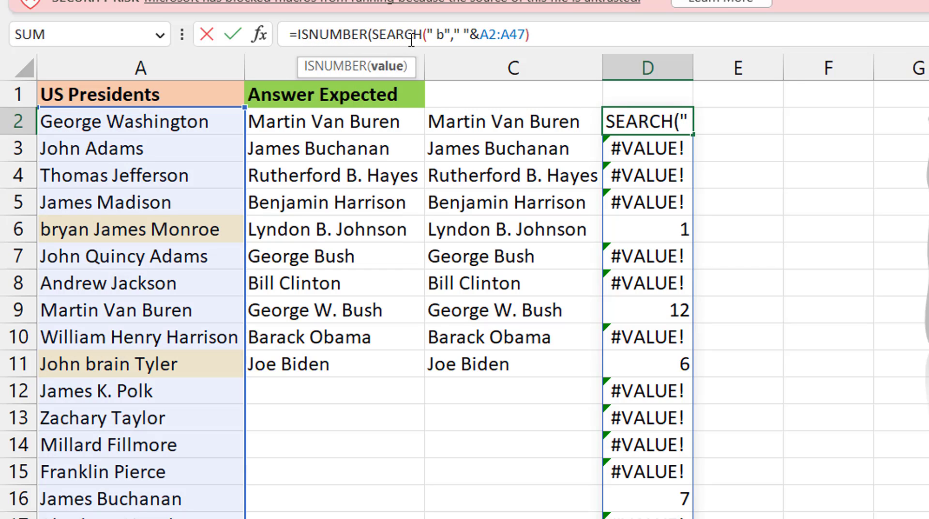
left_click(551, 37)
type(")")
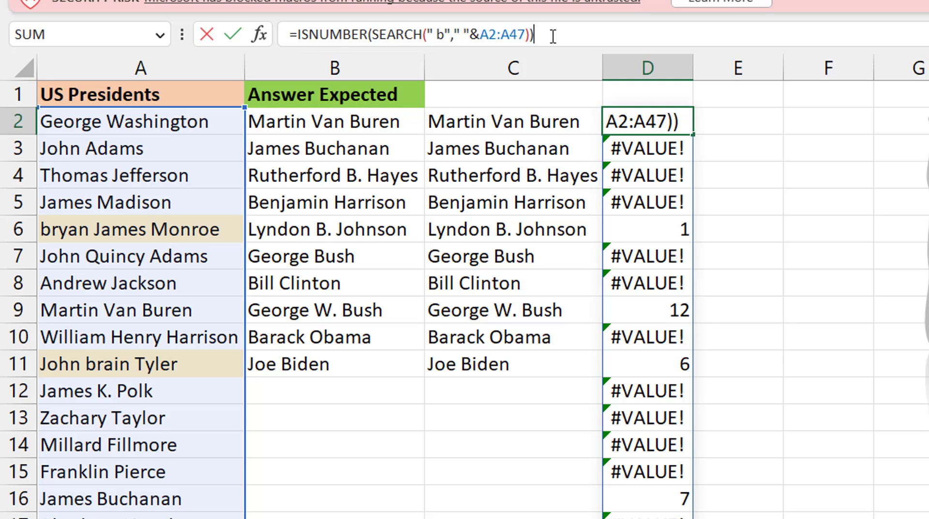
Make D2 =FILTER(A2:A47,ISNUMBER(SEARCH(" b"," "&A2:A47))), listing twelve matching names
left_click(298, 37)
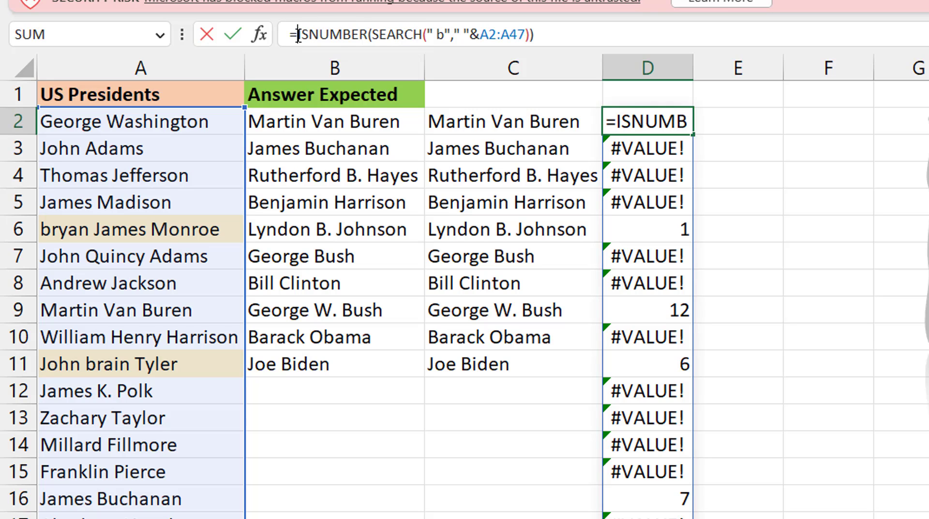
type("filter")
key("Tab")
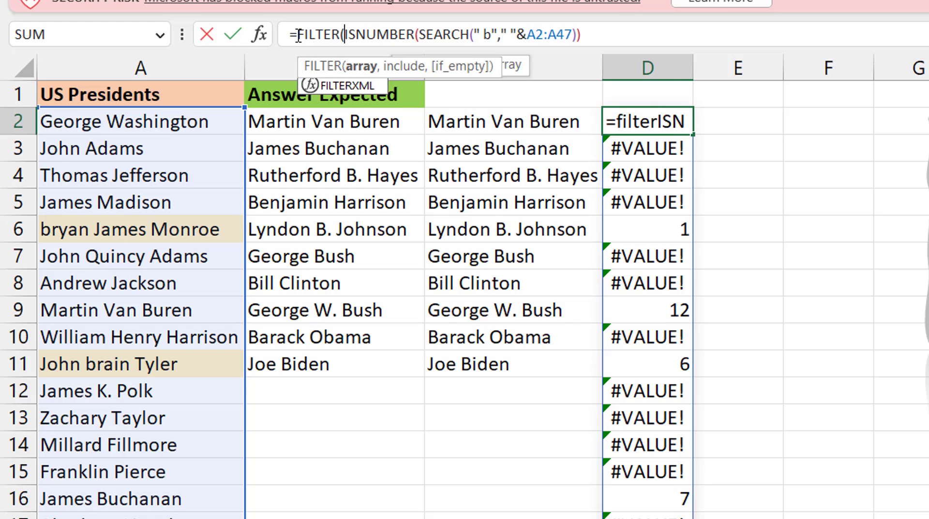
left_click(154, 124)
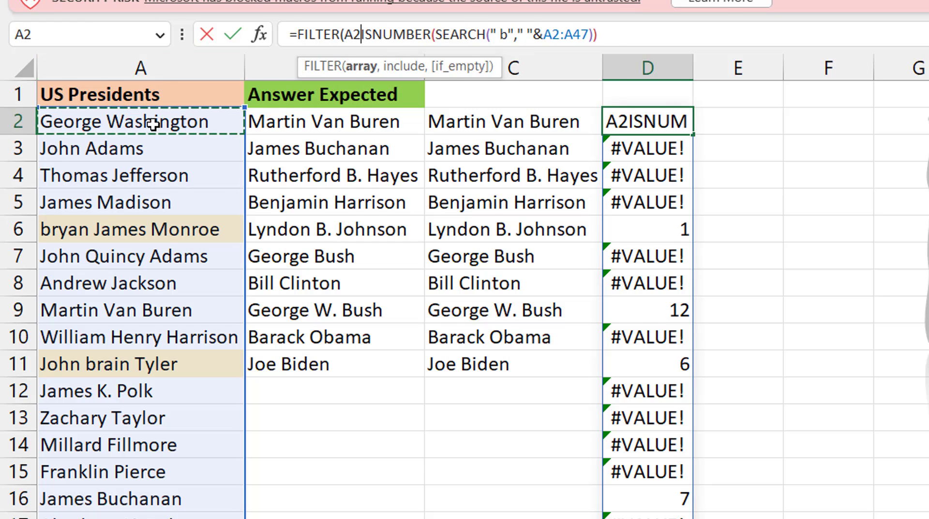
key("ctrl+shift+Down")
type(",")
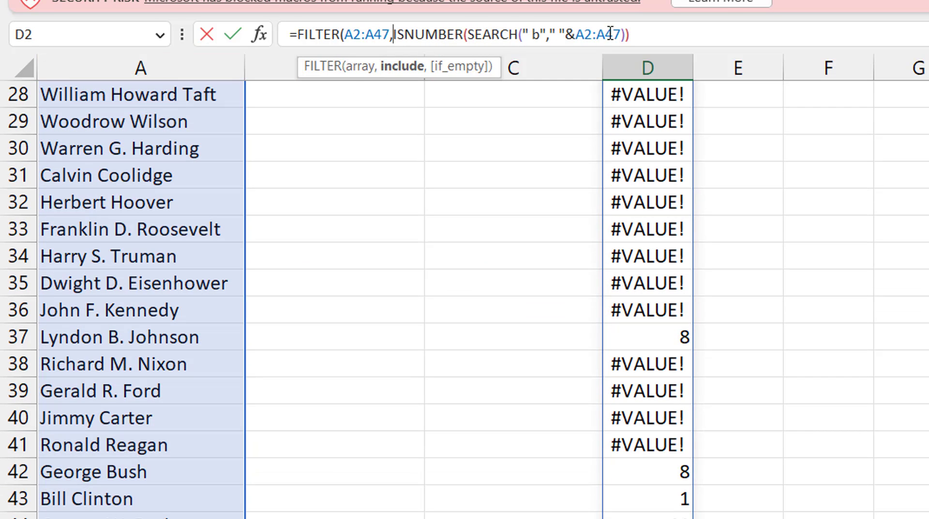
left_click(650, 33)
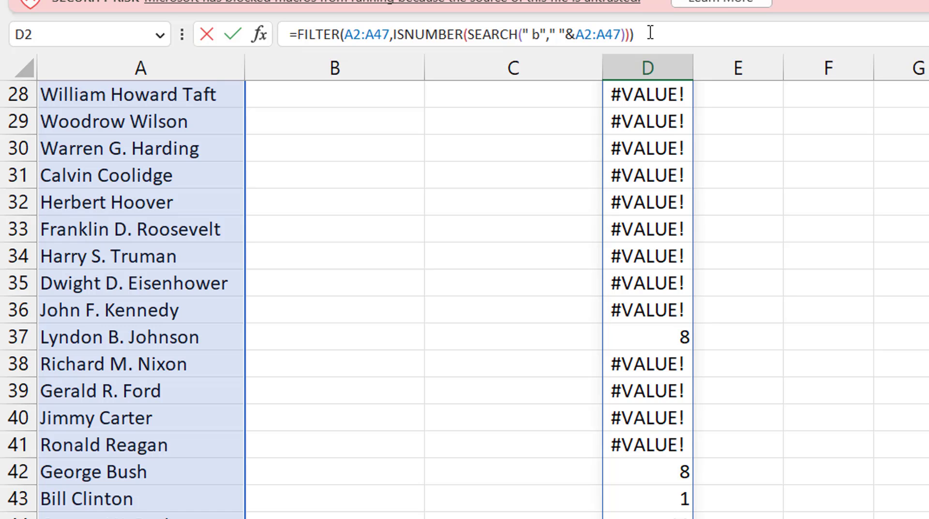
key("Return")
key("Up")
key("Up")
key("Down")
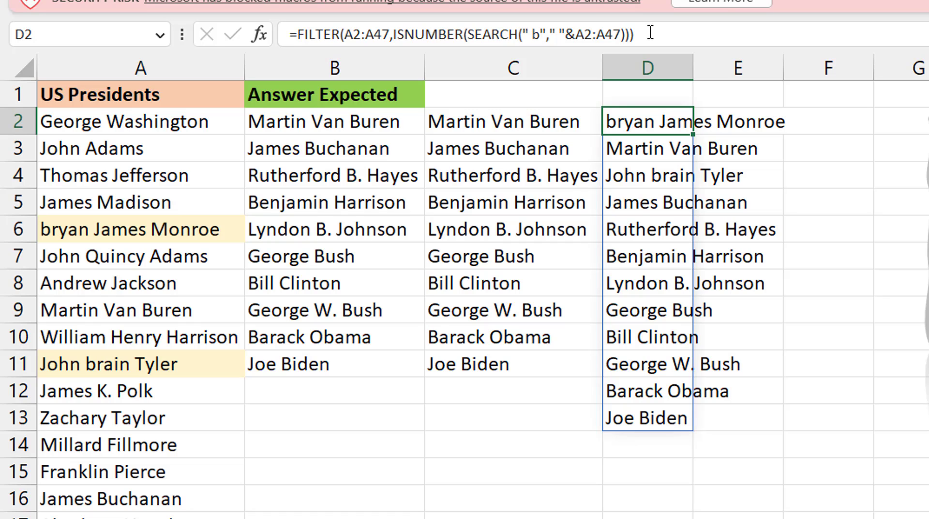
Change A4 to 'Thomas b. Jefferson' and confirm it joins column D's filtered list
left_click(115, 177)
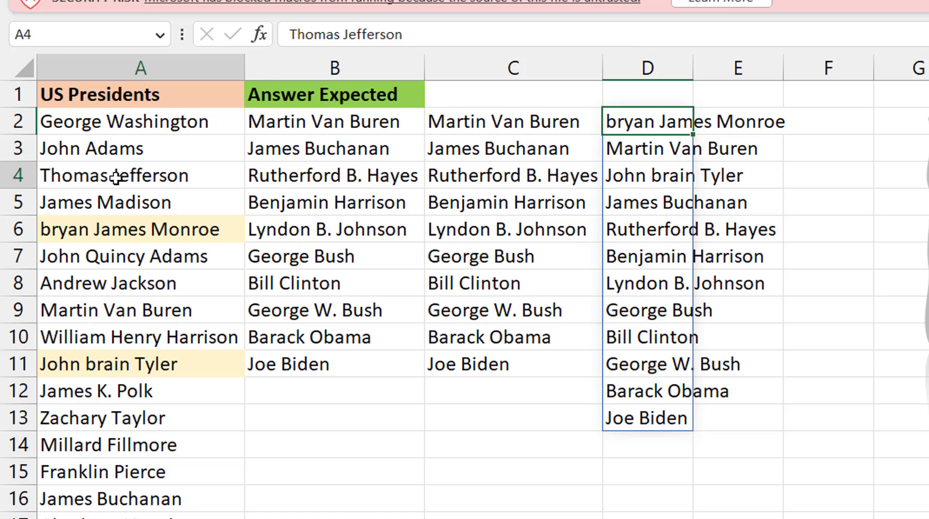
left_click(341, 35)
type("b.")
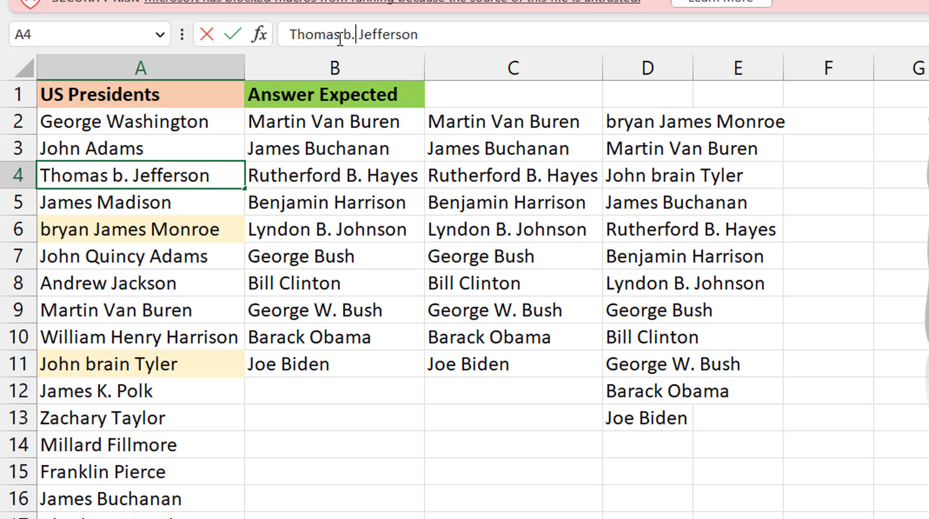
key("Return")
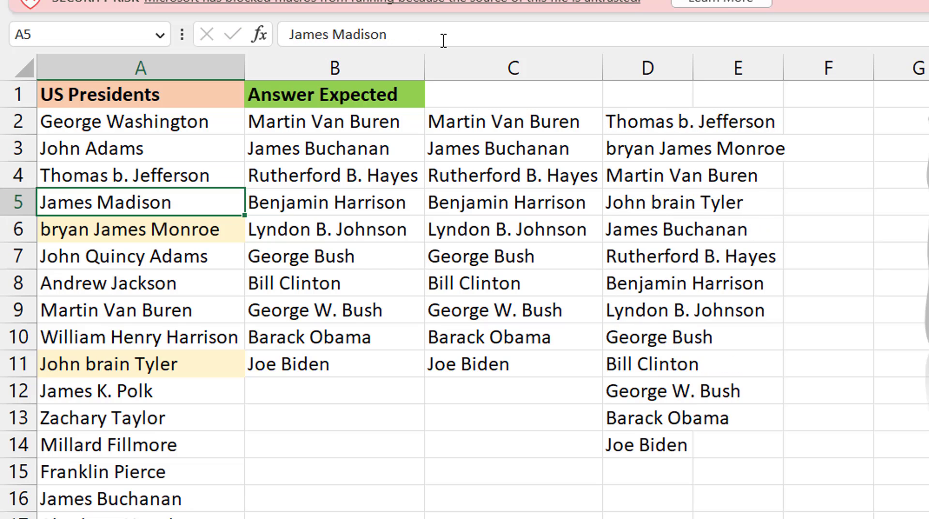
left_click(699, 125)
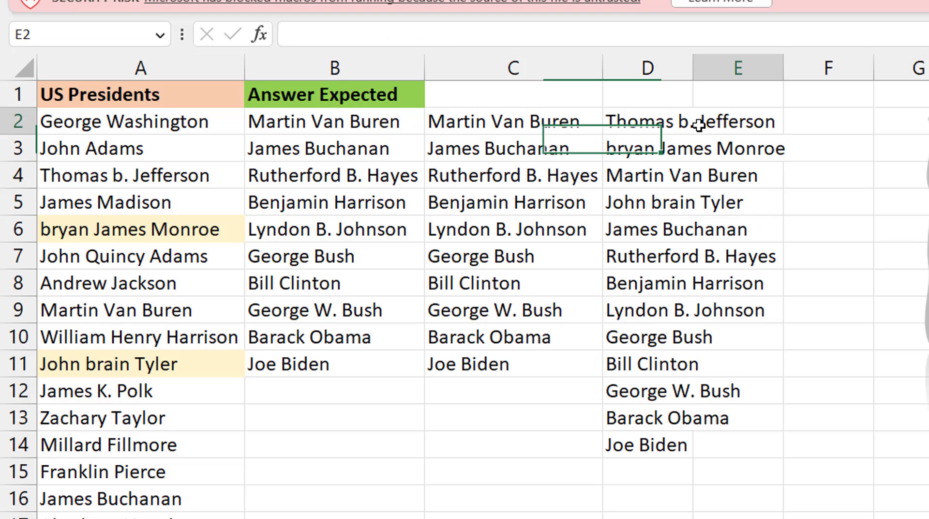
key("Left")
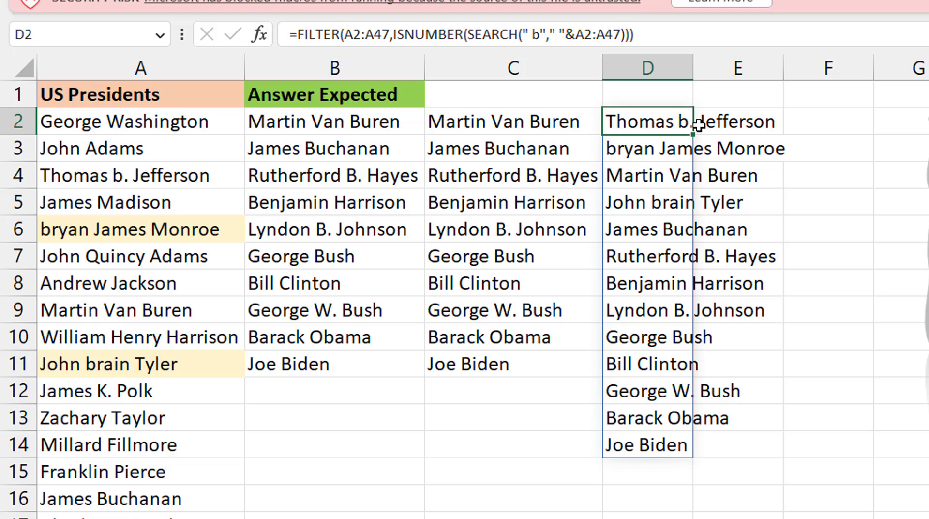